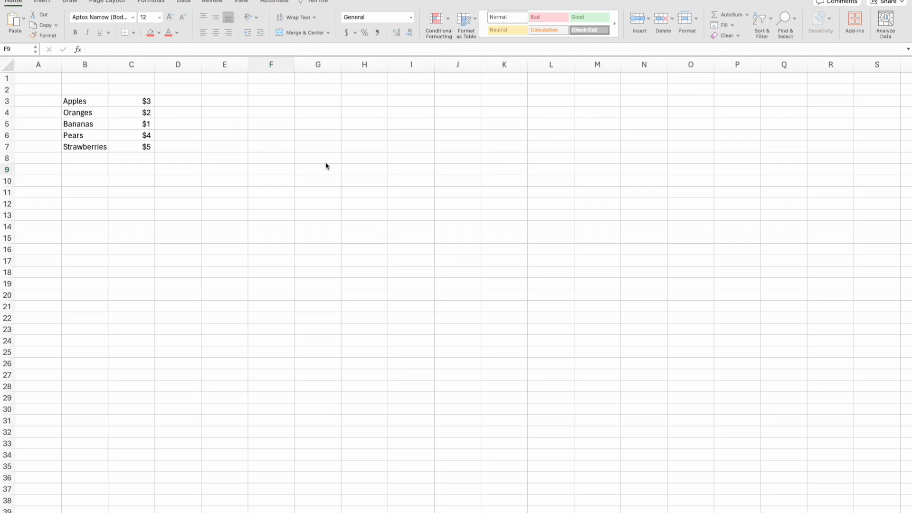
click(277, 101)
click(277, 101)
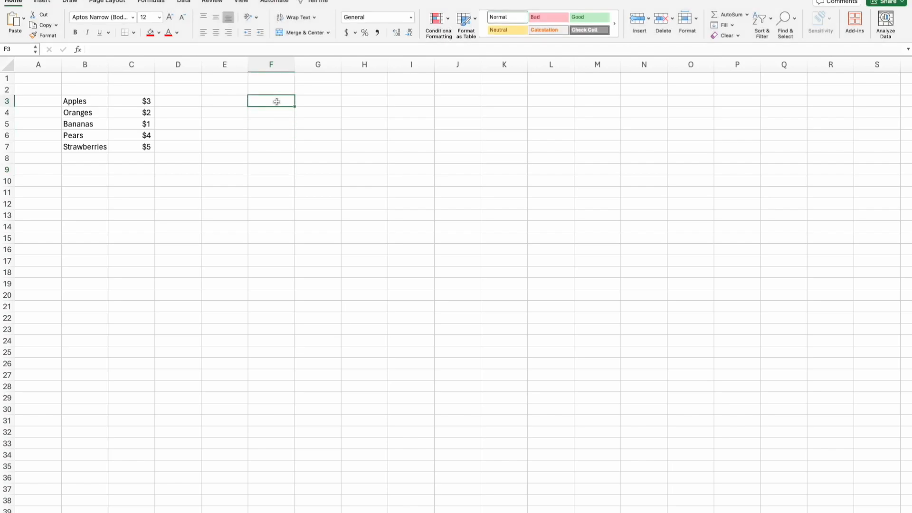
text(=vlo)
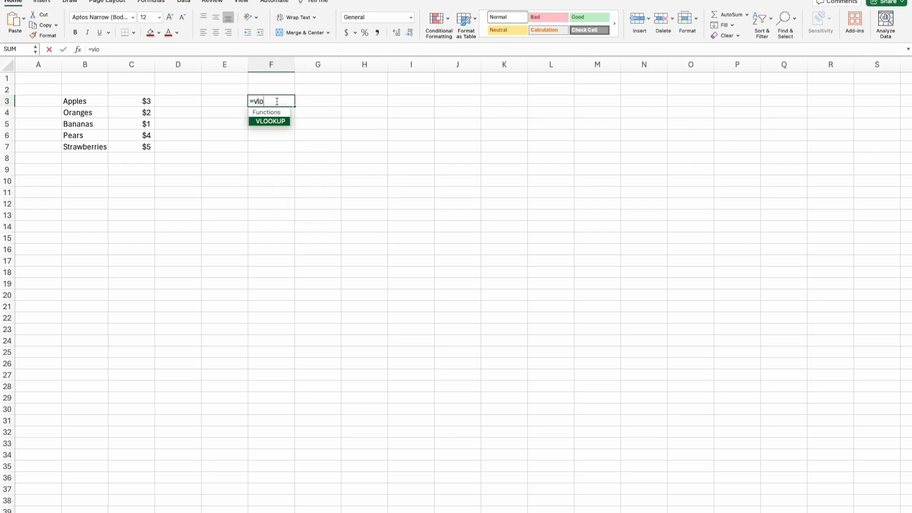
text(okup)
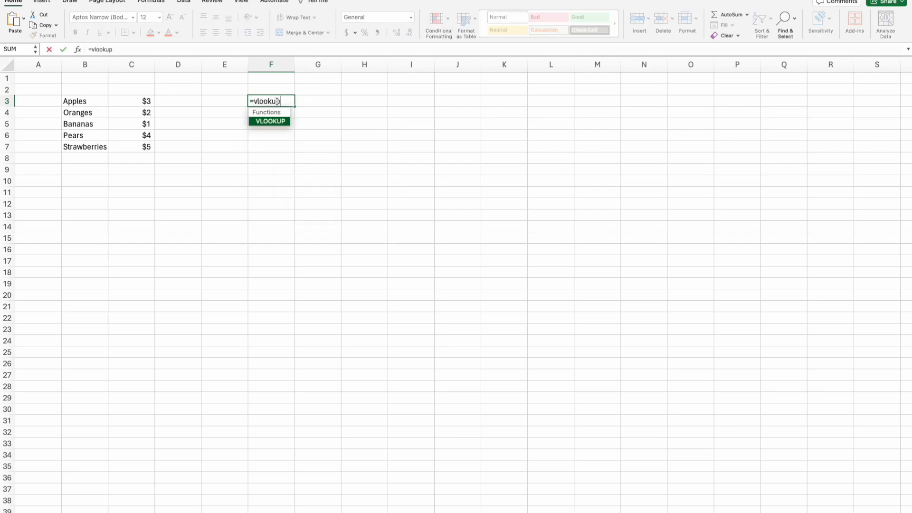
text(()
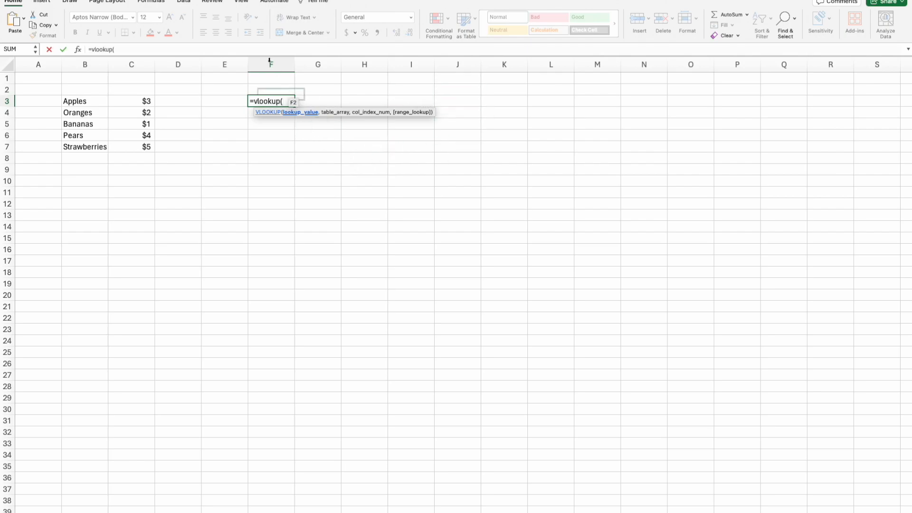
drag(161, 50, 30, 41)
key(BackSpace)
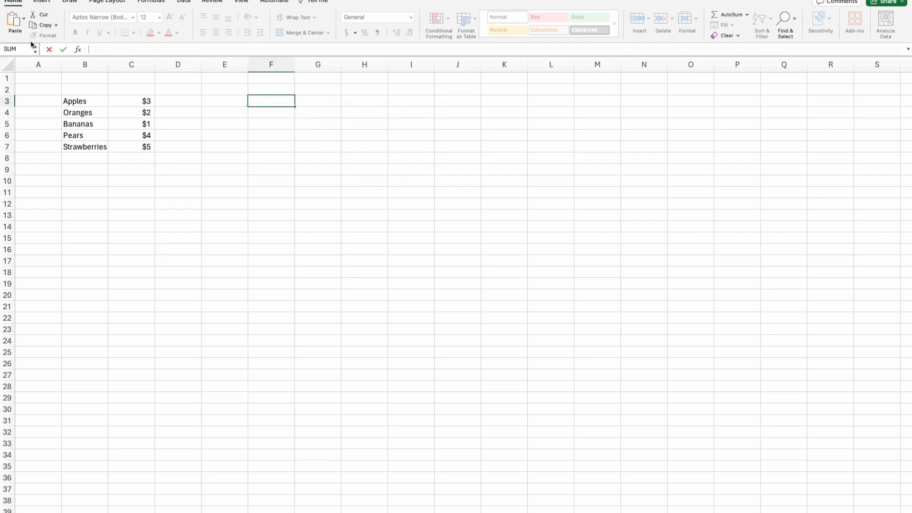
key(Tab)
Step: Enter Apples in cell F3 as the item to look up
click(274, 101)
text(Apples)
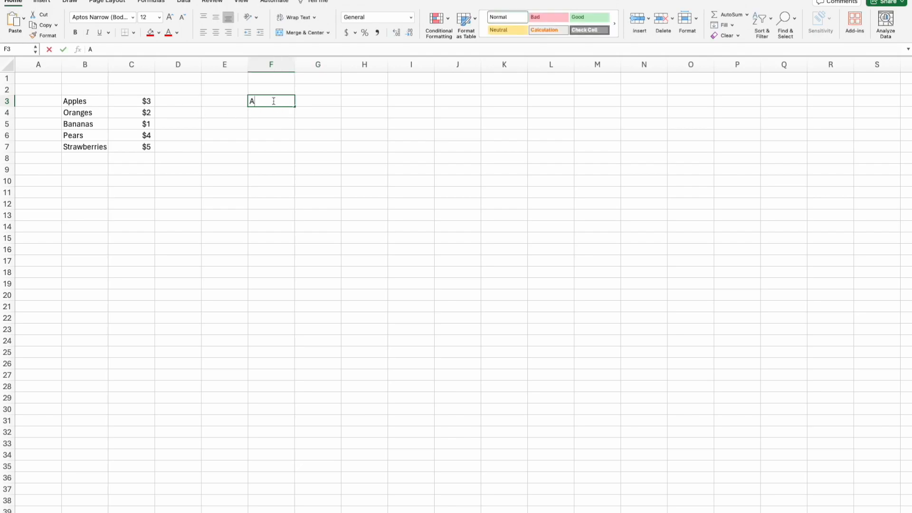
key(Return)
Step: Start a VLOOKUP formula in cell G3 with F3 as the lookup value
click(274, 101)
key(Tab)
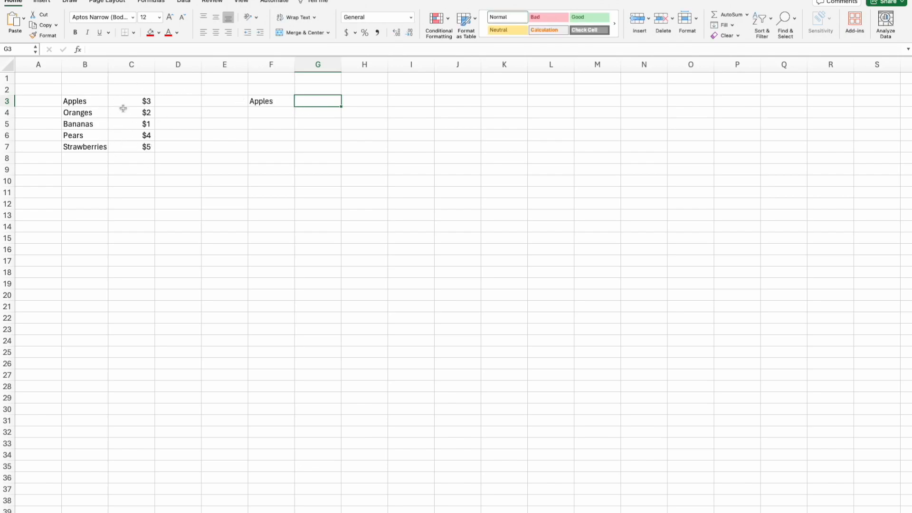
text(=v)
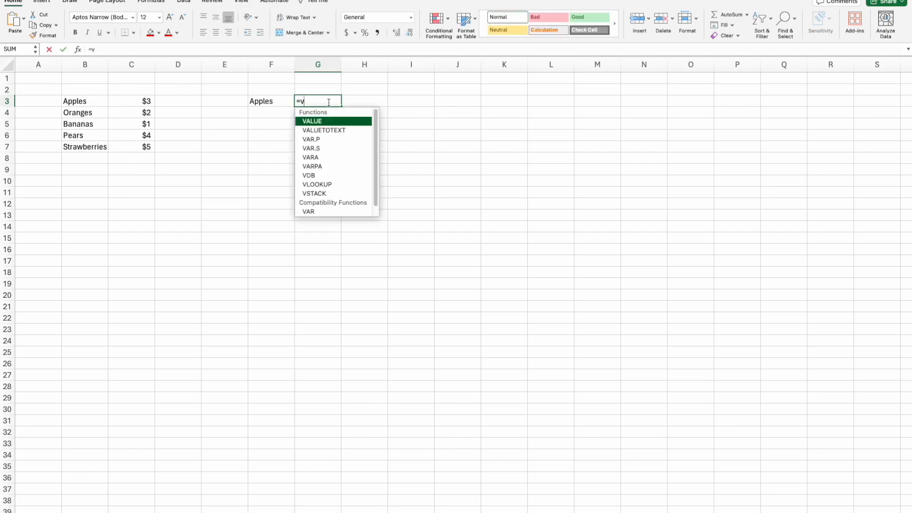
text(lookup()
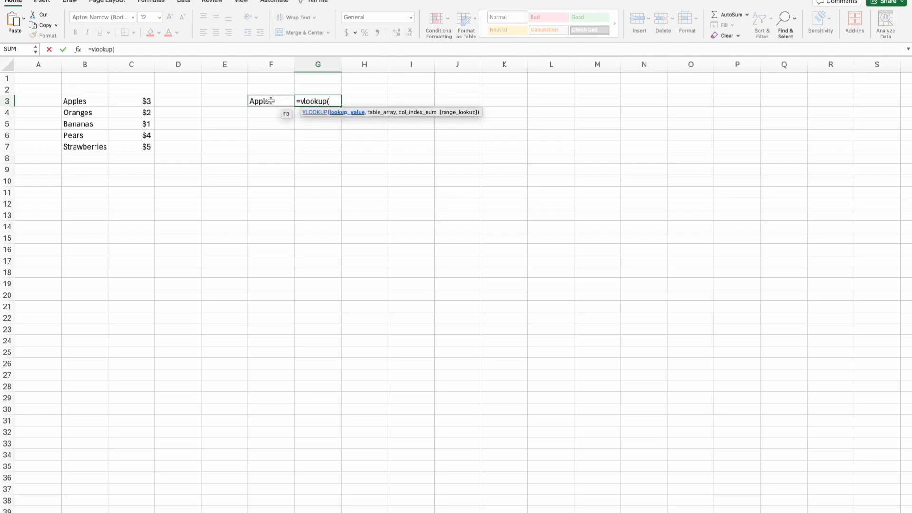
click(271, 101)
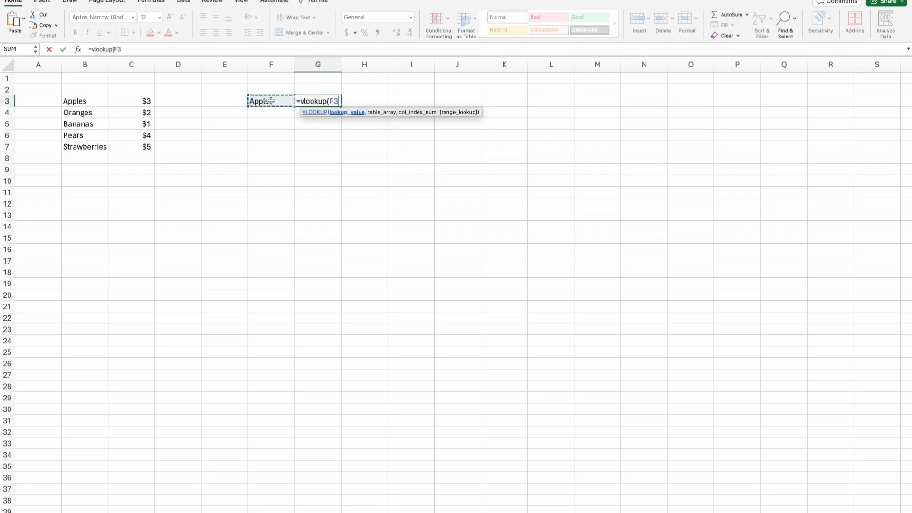
text(,)
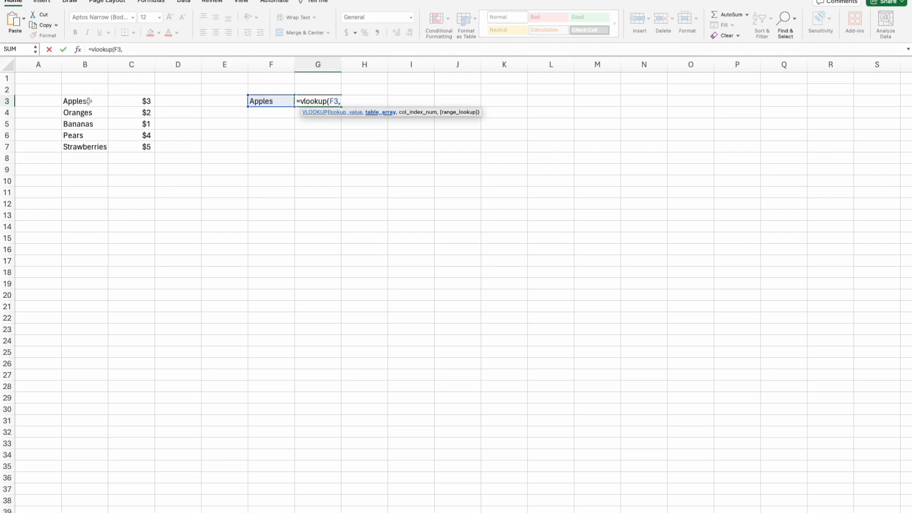
Step: Set the formula's table array to the fruit and price range B3:C7, trying whole columns B:C as an alternative
drag(88, 101, 132, 148)
drag(86, 64, 133, 69)
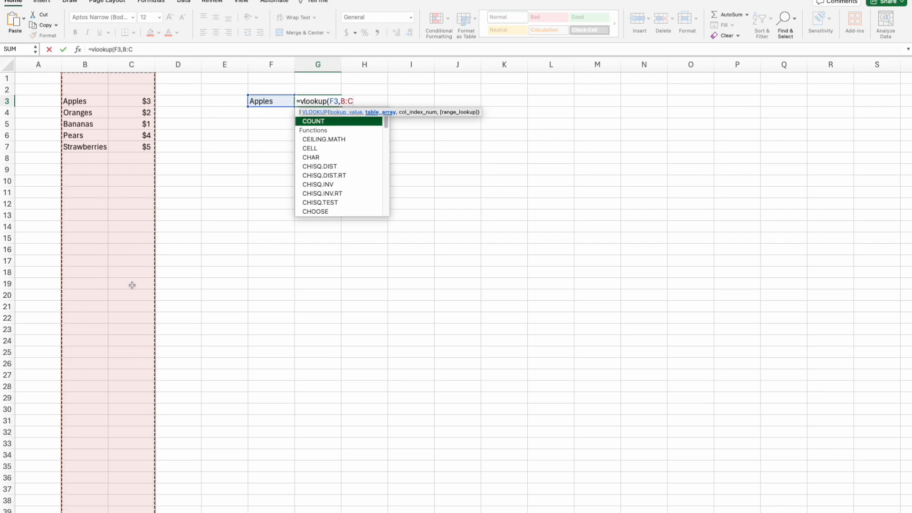
drag(93, 101, 137, 147)
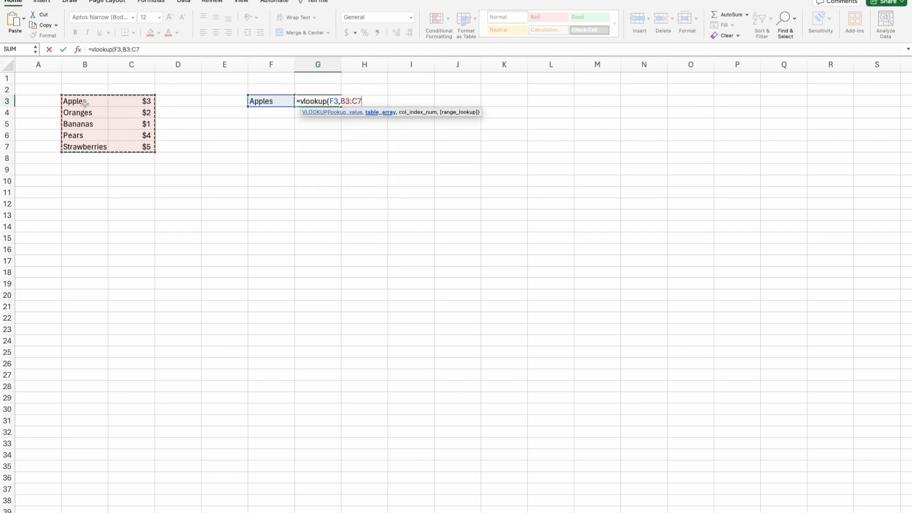
drag(93, 64, 141, 64)
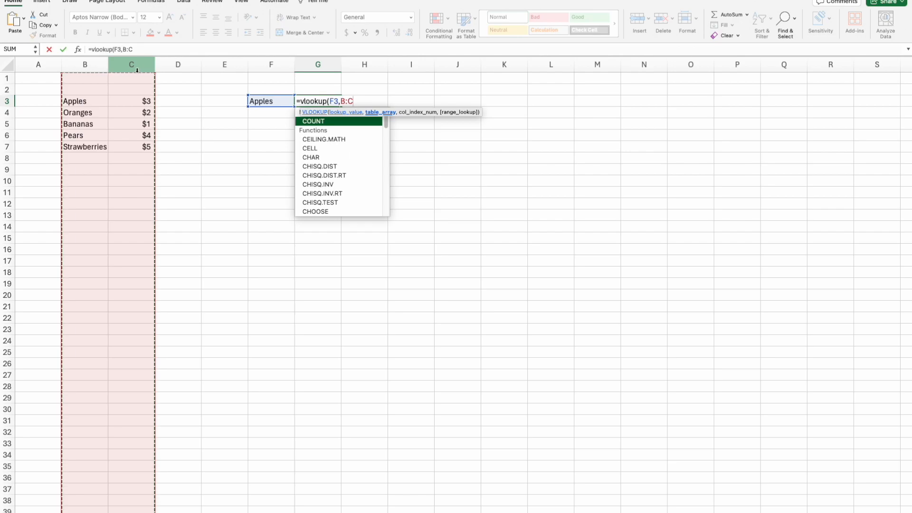
drag(93, 101, 150, 144)
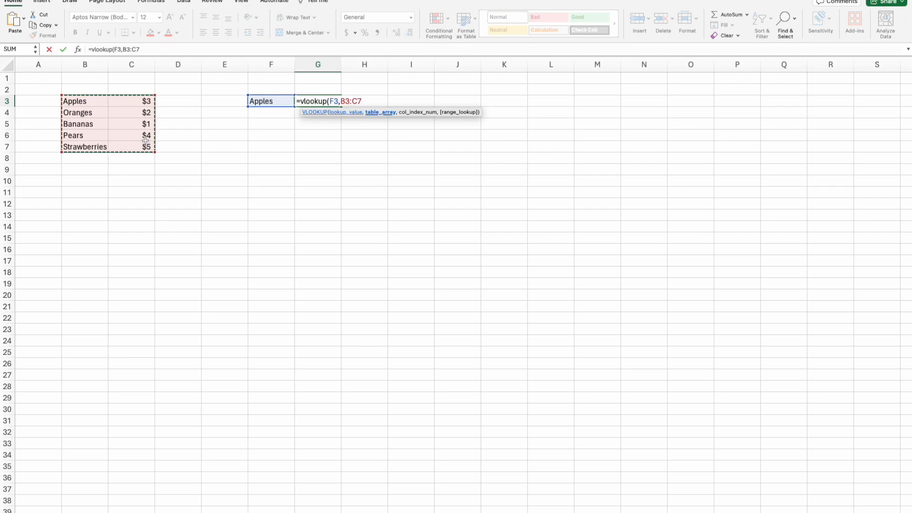
text(,)
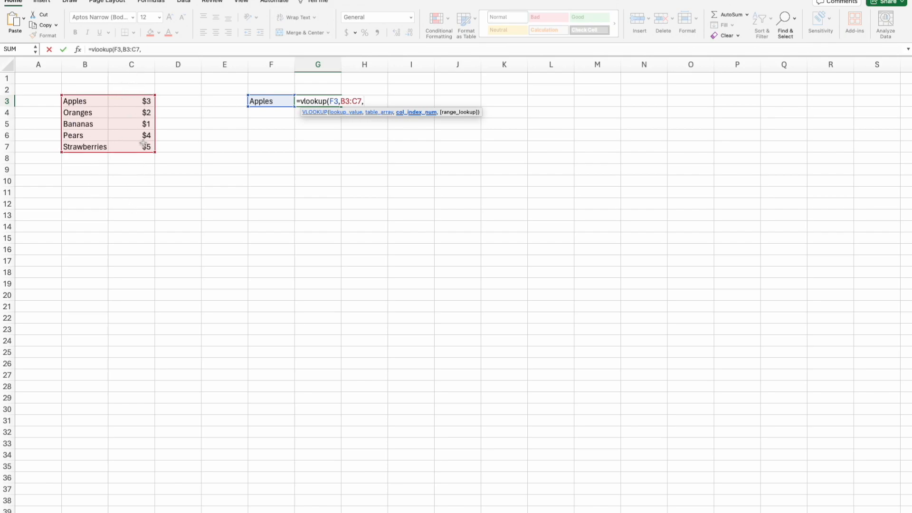
Step: Complete the VLOOKUP in G3 with column index 2 and FALSE for an exact match
text(2)
text(,)
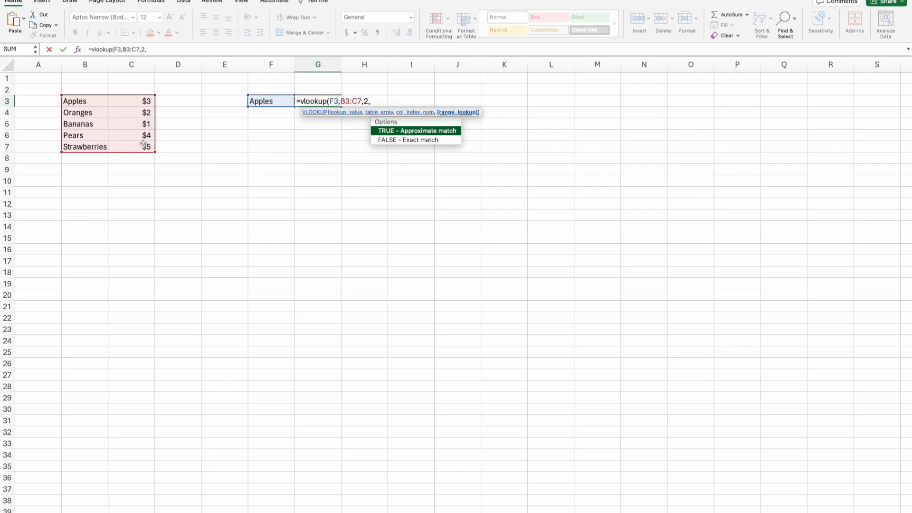
text(false))
key(Return)
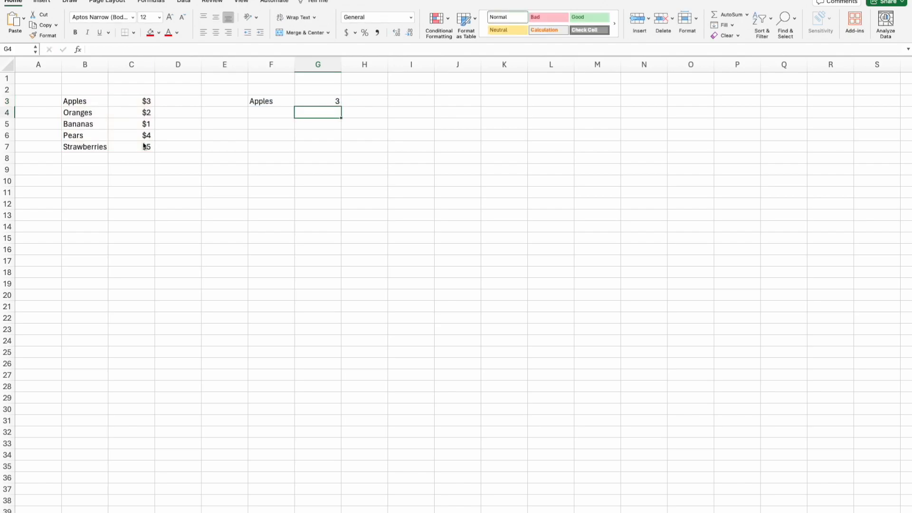
Step: Replace the lookup value in F3 with Bananas to test the formula
key(Up)
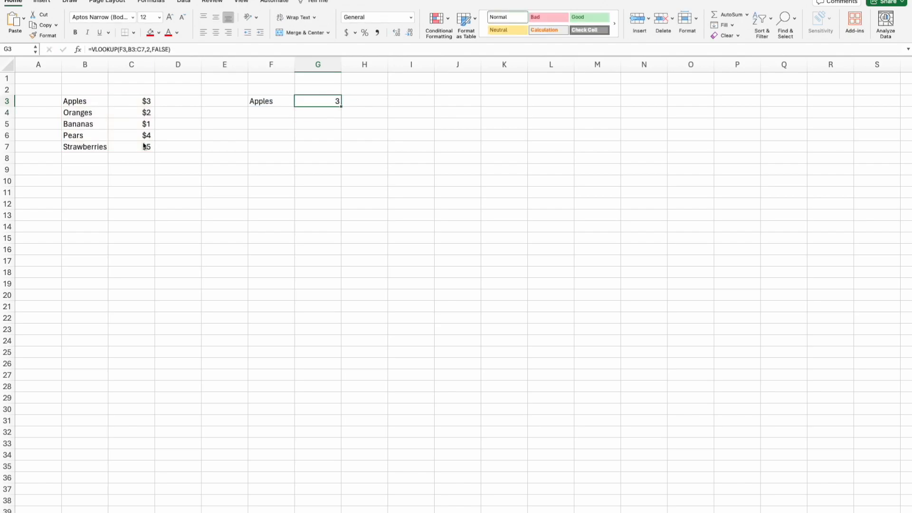
key(Left)
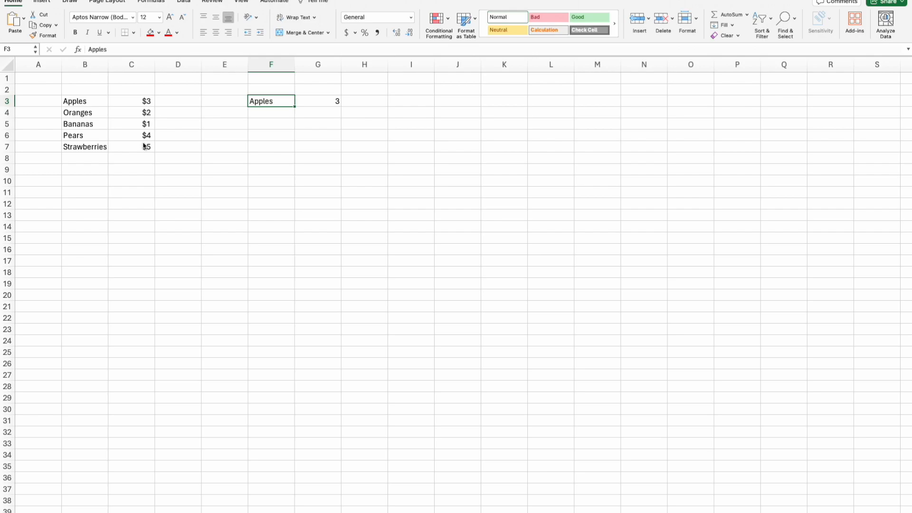
text(Bana)
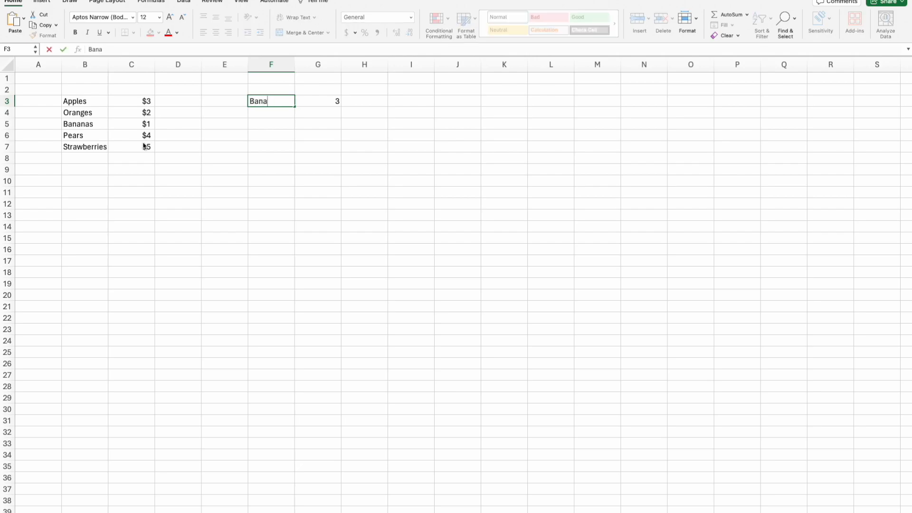
text(nas)
key(Return)
Step: Test the formula with an item missing from the fruit list by entering Other in F3
key(Up)
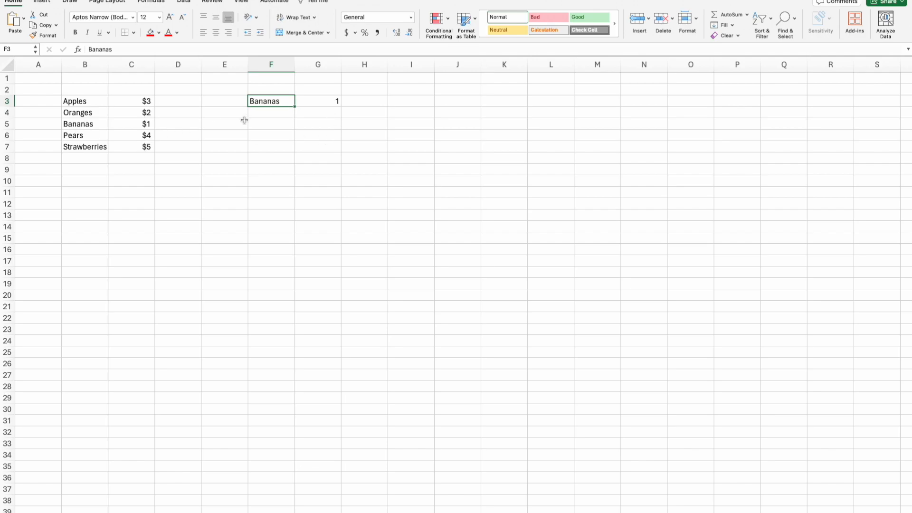
text(Other)
key(Return)
key(Up)
key(Right)
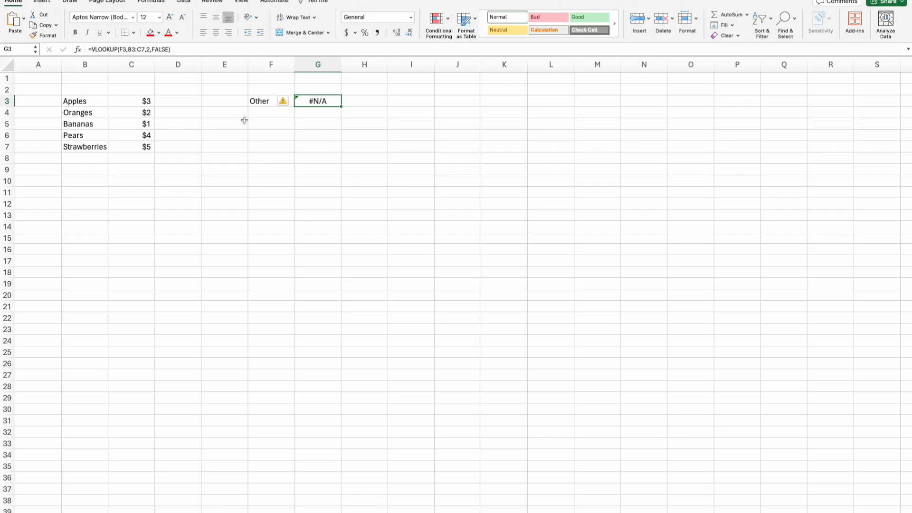
Step: Set the lookup value in F3 back to Apples
key(Left)
text(Apples)
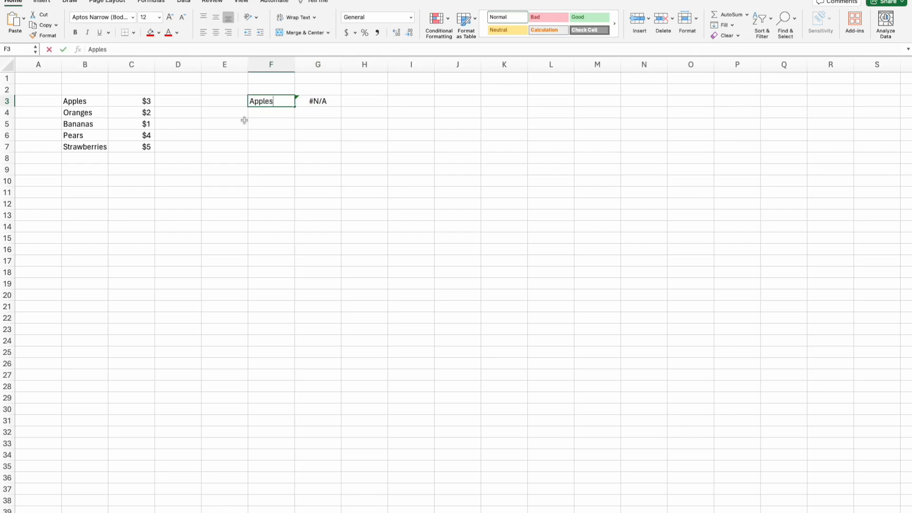
key(Return)
key(Up)
key(Right)
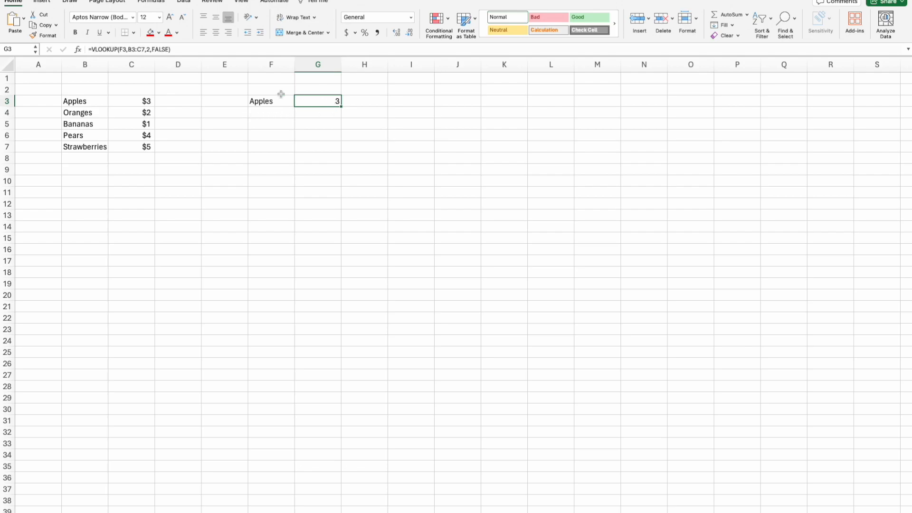
Step: Inspect the table array reference used by the VLOOKUP formula in G3
click(128, 50)
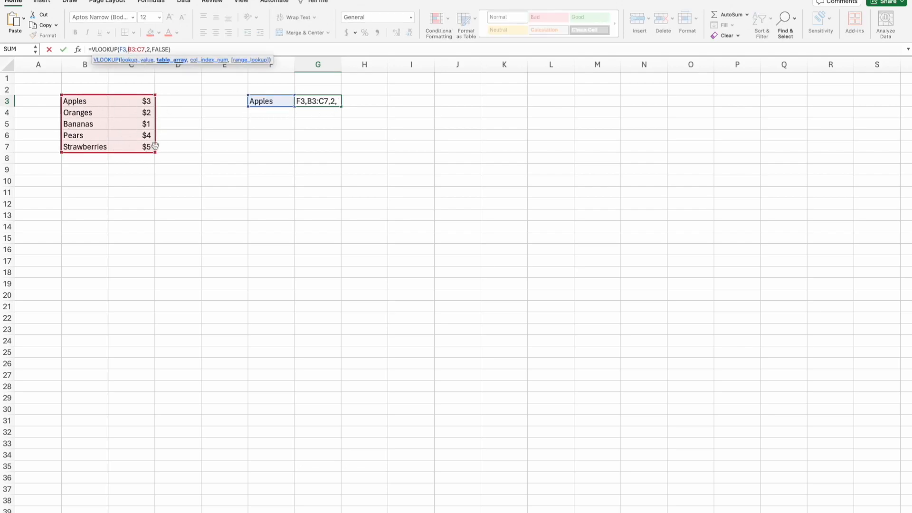
key(Return)
key(Up)
key(Left)
key(Down)
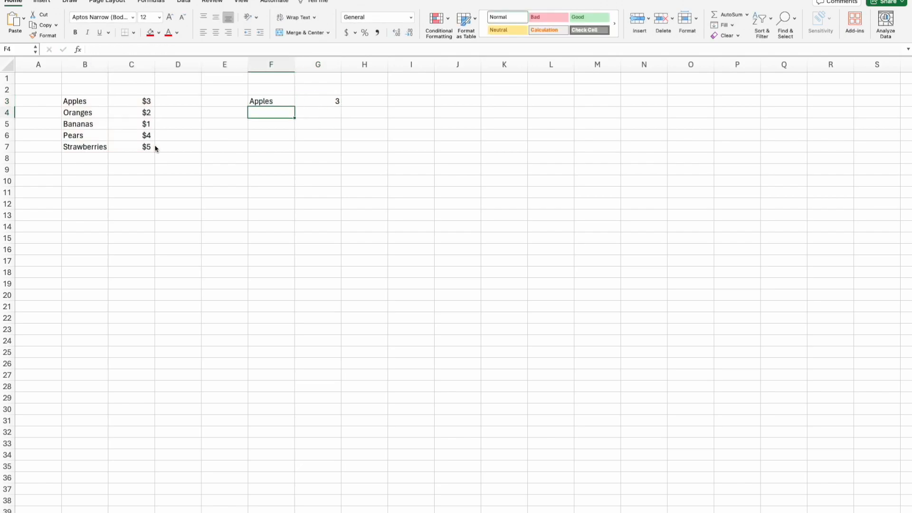
key(Up)
key(Right)
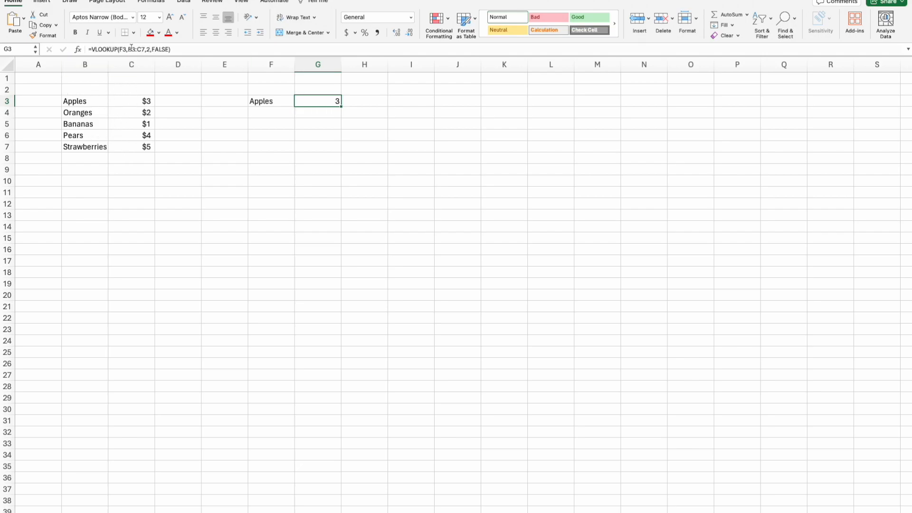
Step: Enter Apples in F4 as a second lookup item and change F3 to Oranges
click(271, 112)
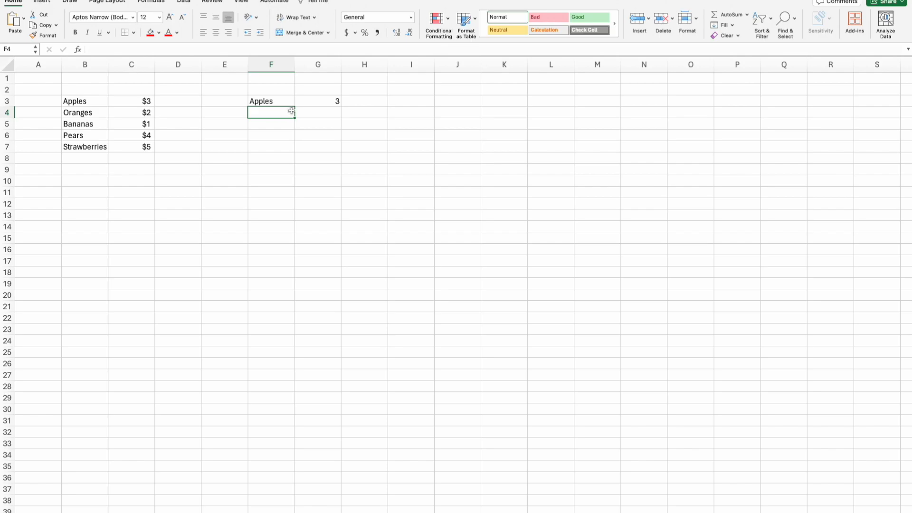
text(A)
key(Up)
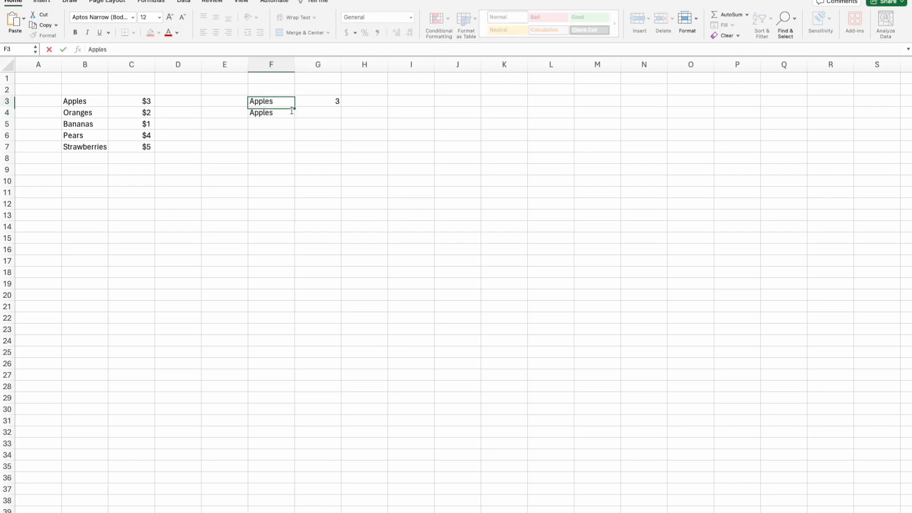
text(Or)
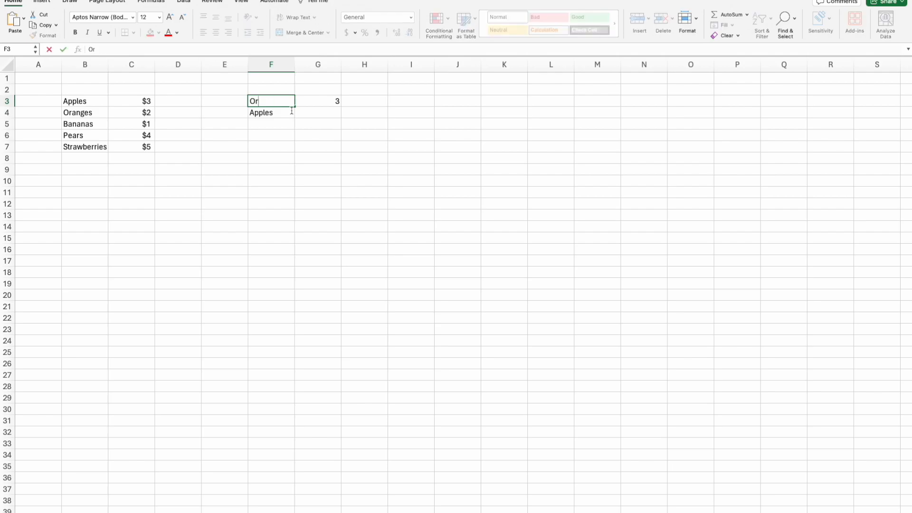
text(anges)
key(Return)
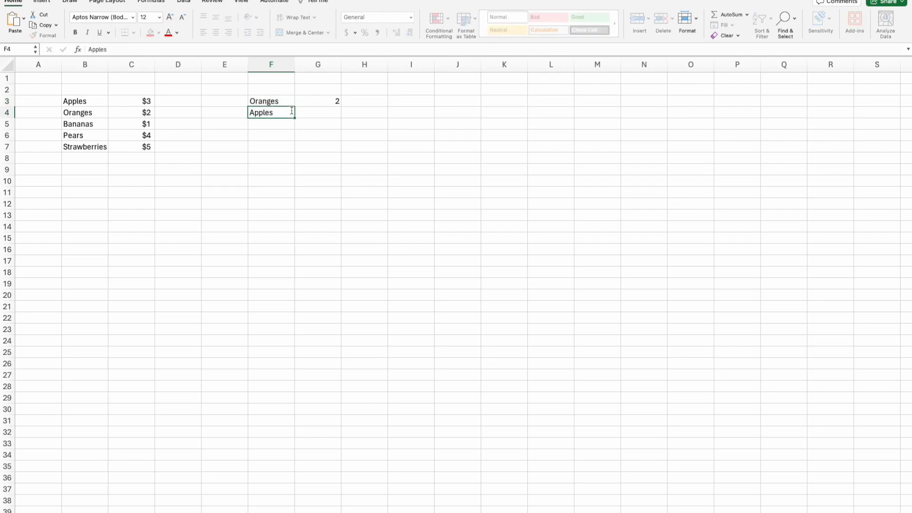
Step: Copy the VLOOKUP formula from G3 down to G4
key(Up)
key(Right)
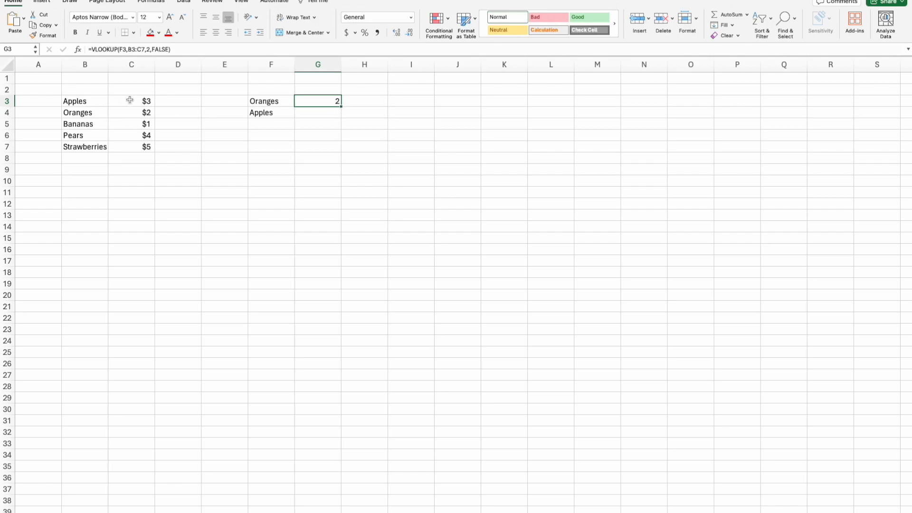
drag(341, 106, 341, 115)
click(312, 125)
Step: Compare the table array references in the VLOOKUP formulas of G3 and G4
click(324, 112)
click(330, 102)
double_click(331, 101)
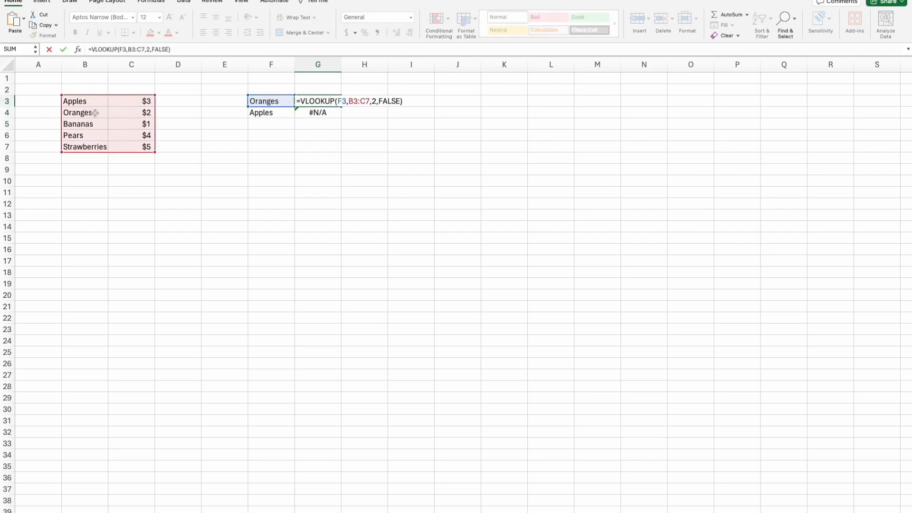
key(Return)
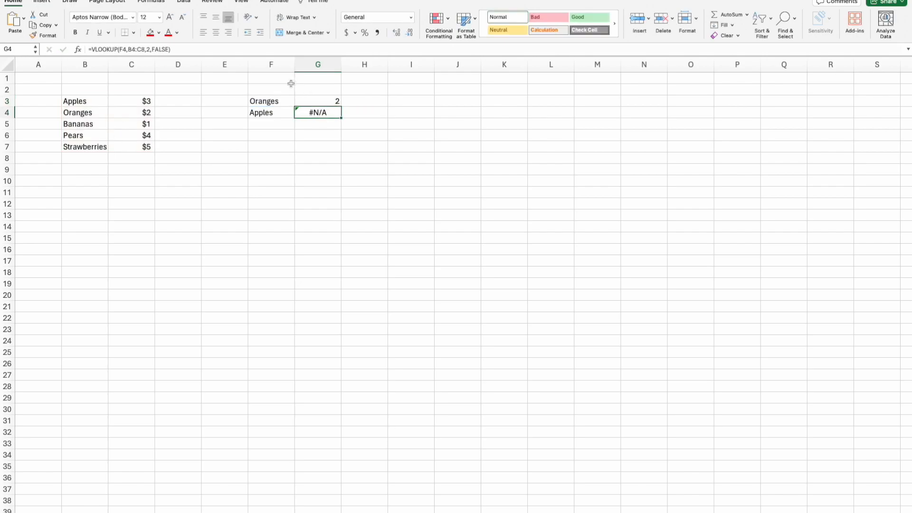
Step: Inspect which table range the VLOOKUP formula in G4 references
click(200, 51)
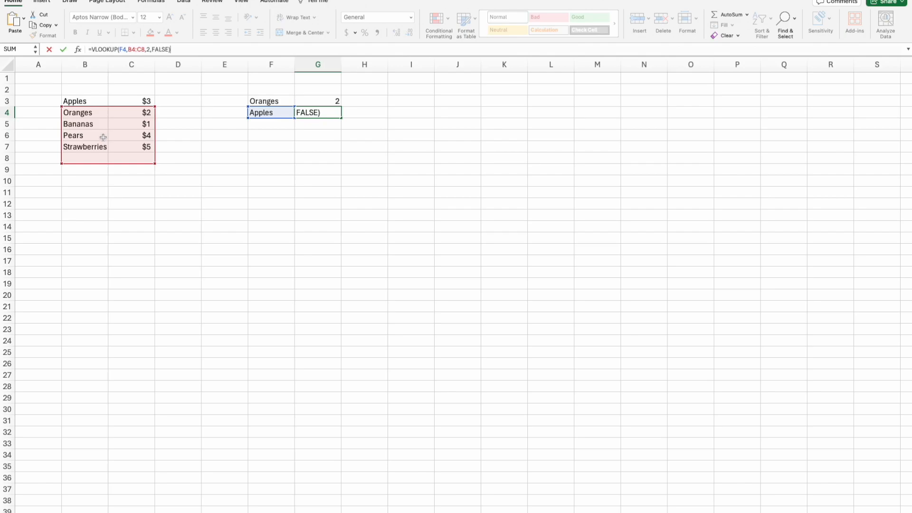
key(Return)
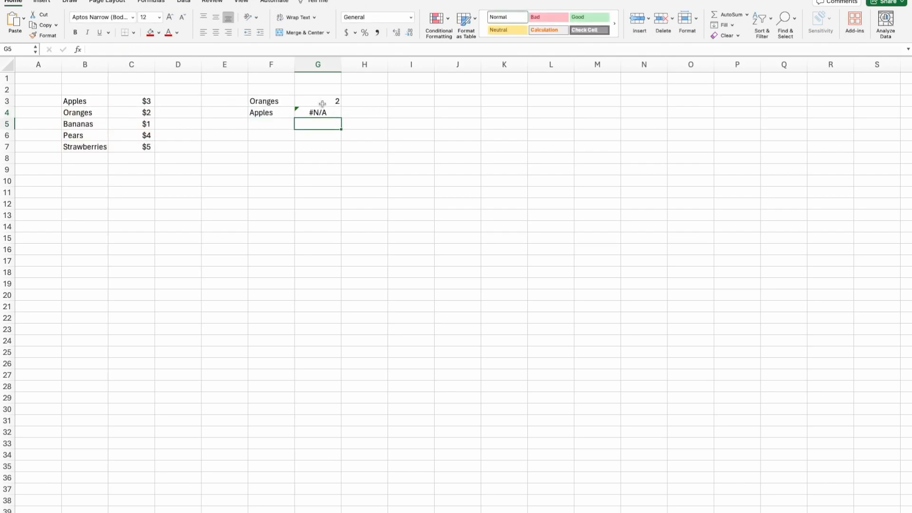
Step: Try replacing the table array in G3's VLOOKUP formula with the whole columns B:C
click(322, 103)
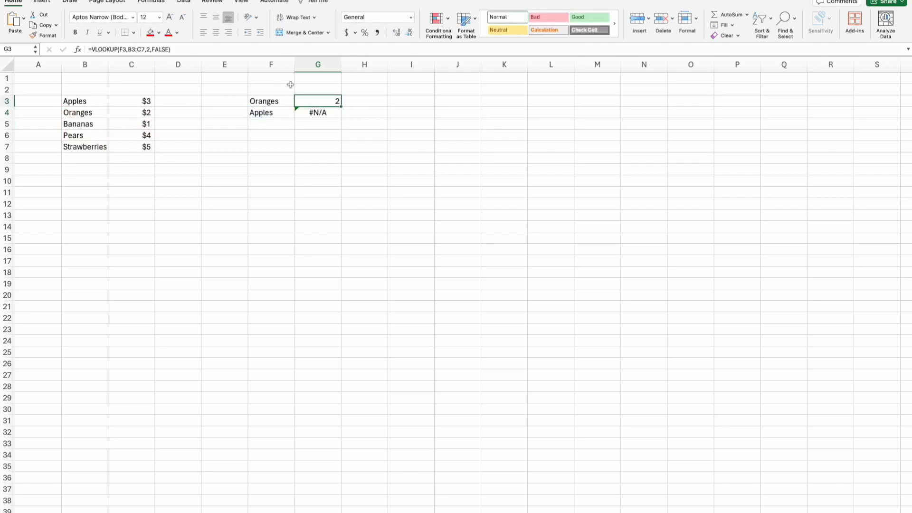
click(128, 50)
drag(128, 49, 146, 50)
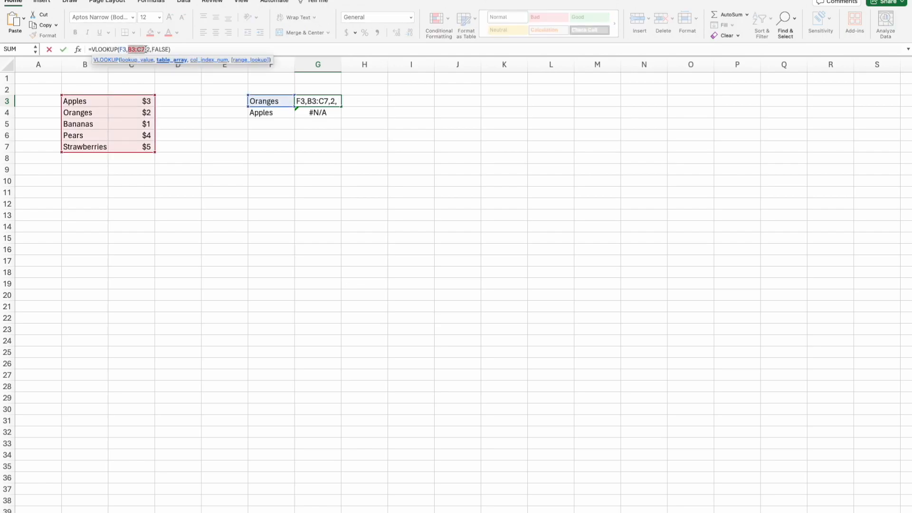
drag(85, 65, 133, 70)
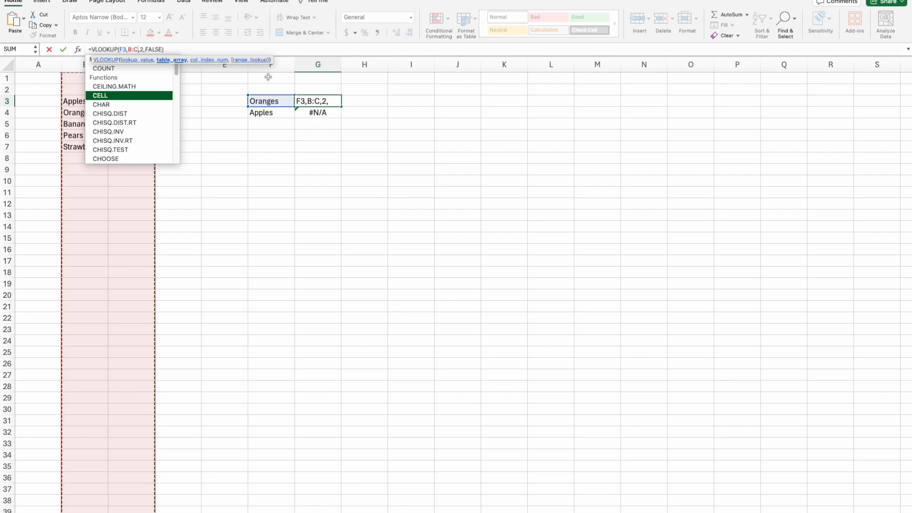
key(Return)
key(Up)
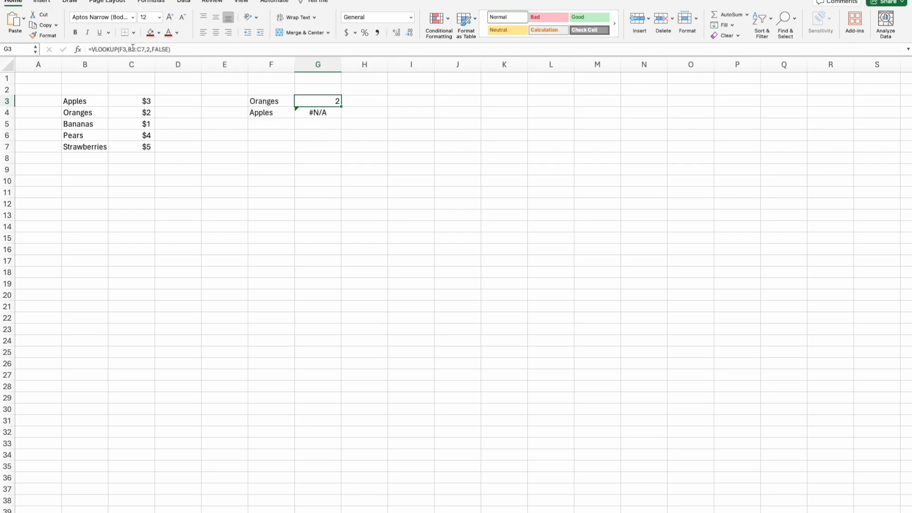
Step: Make the table array in G3's VLOOKUP formula absolute as $B$3:$C$7
click(132, 49)
text($B$3:$)
key(Right)
text($)
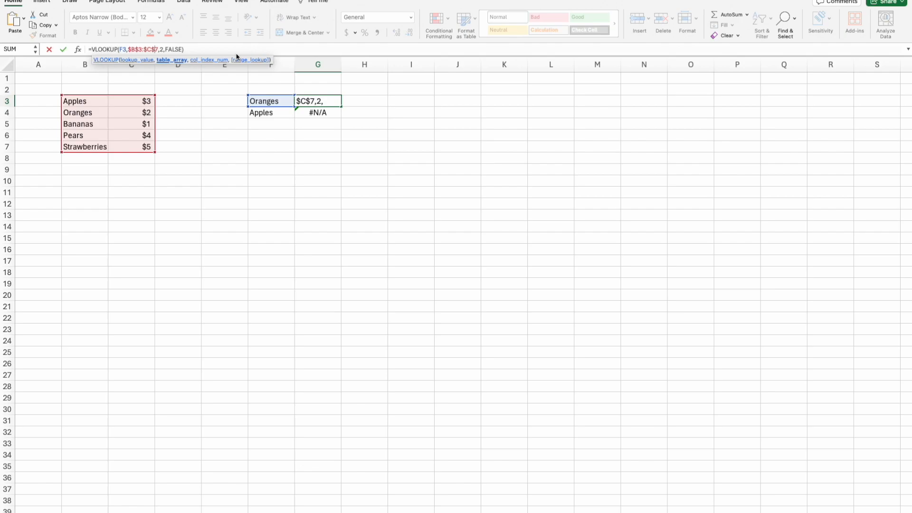
key(Return)
Step: Copy the VLOOKUP formula with absolute references from G3 into G4
key(Up)
key(super+c)
key(Down)
key(super+v)
Step: Compare the absolute table array references in the VLOOKUP formulas of G3 and G4
key(Up)
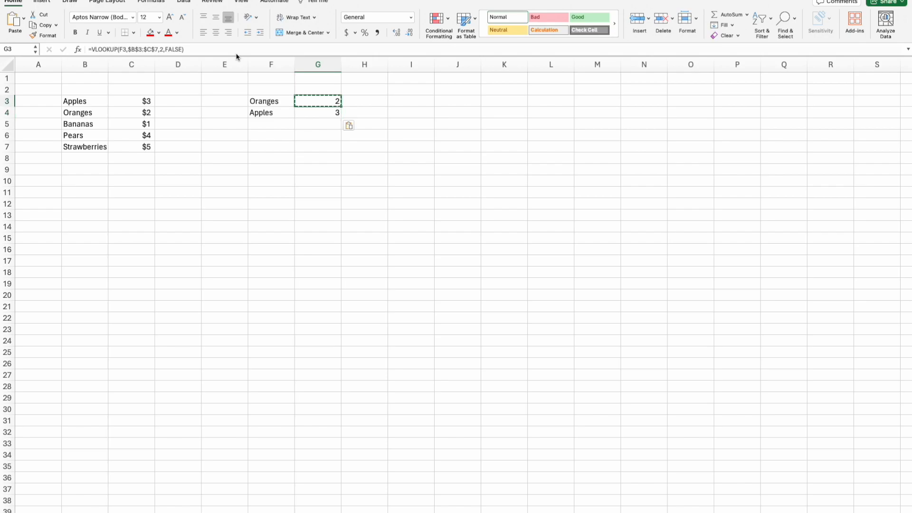
key(Down)
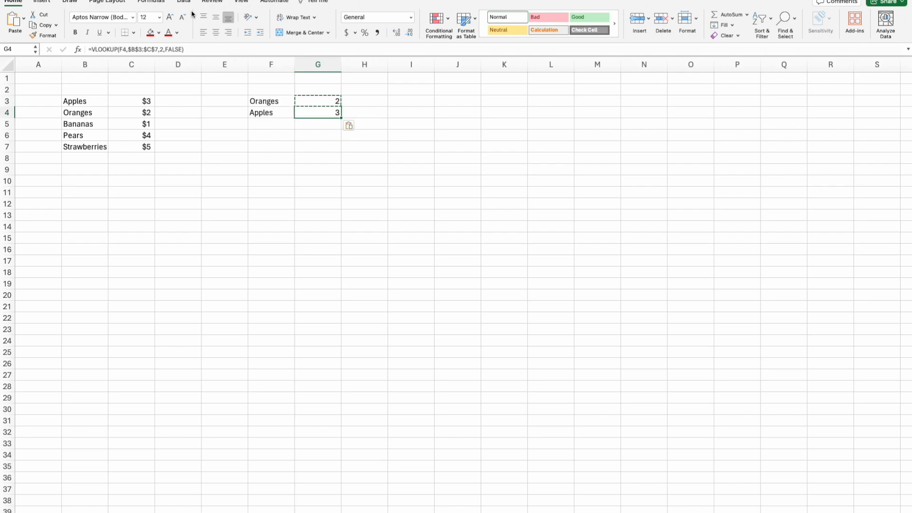
click(153, 49)
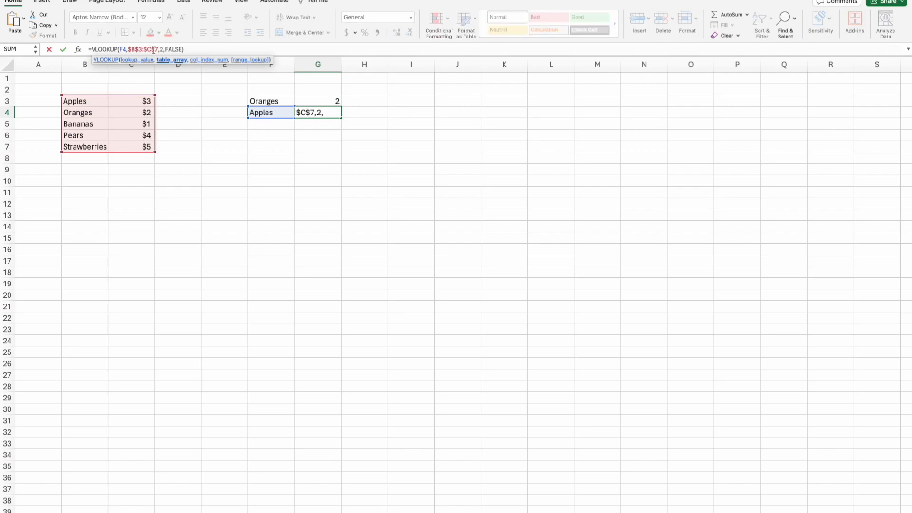
key(Return)
key(Up)
key(Up)
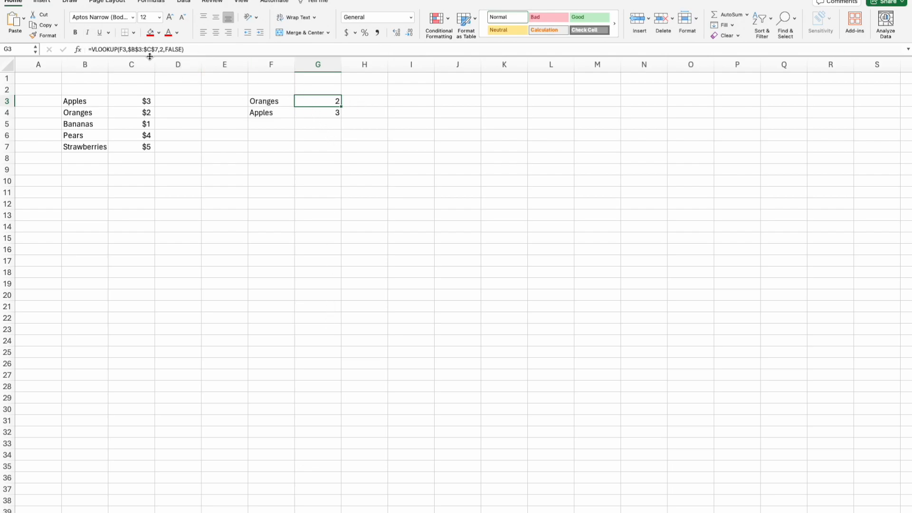
Step: Set the table array in G3's VLOOKUP formula to the whole columns B:C
double_click(131, 48)
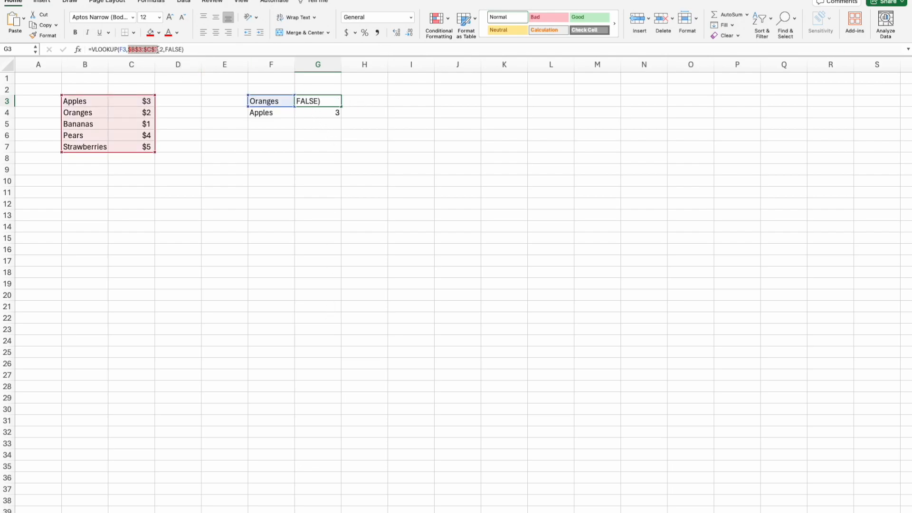
drag(85, 65, 141, 65)
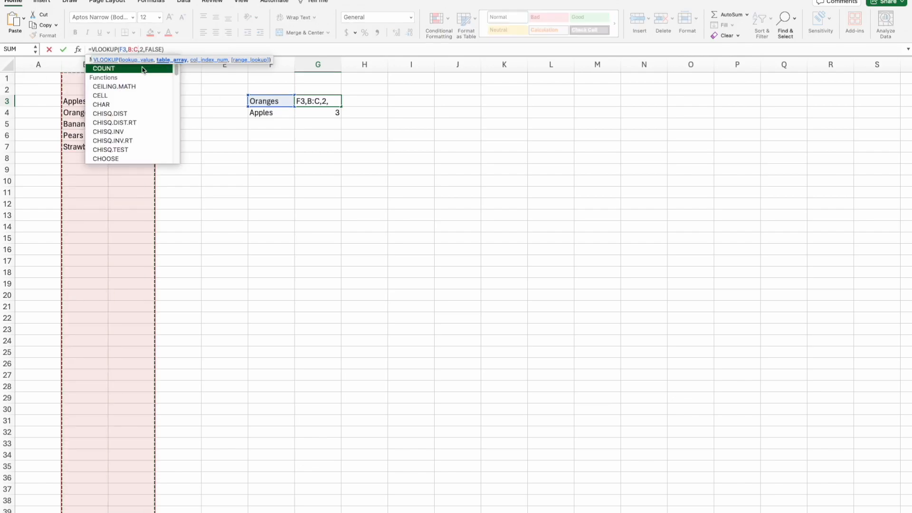
key(Return)
key(Up)
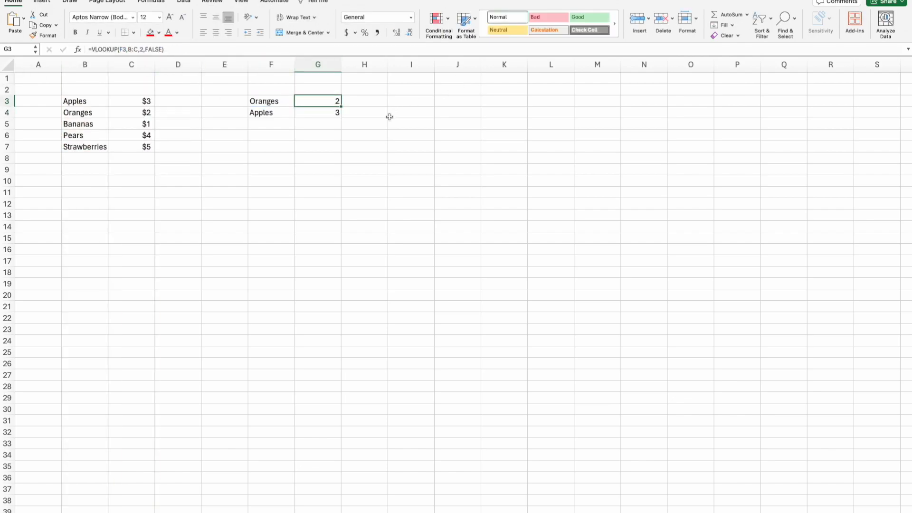
Step: Fill the whole-column VLOOKUP formula from G3 down to G4 and compare the two formulas
drag(339, 108, 338, 117)
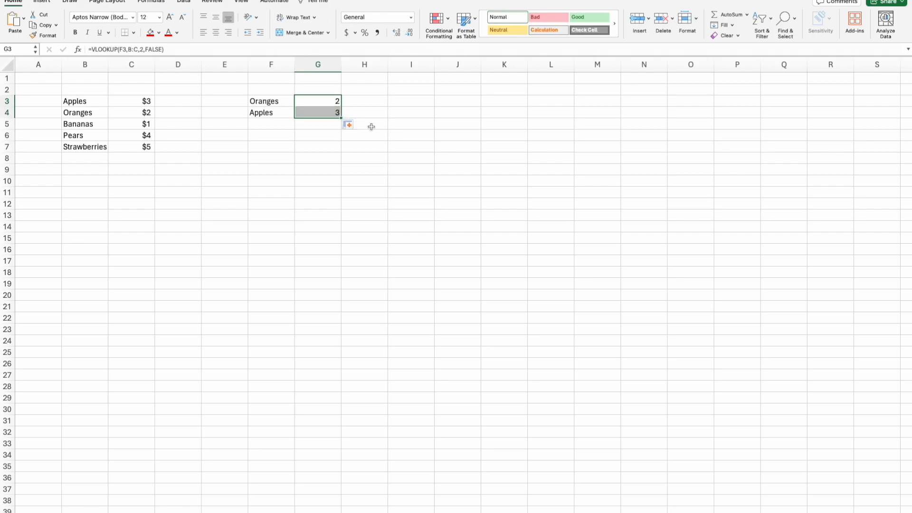
click(320, 113)
click(320, 100)
click(325, 112)
click(315, 100)
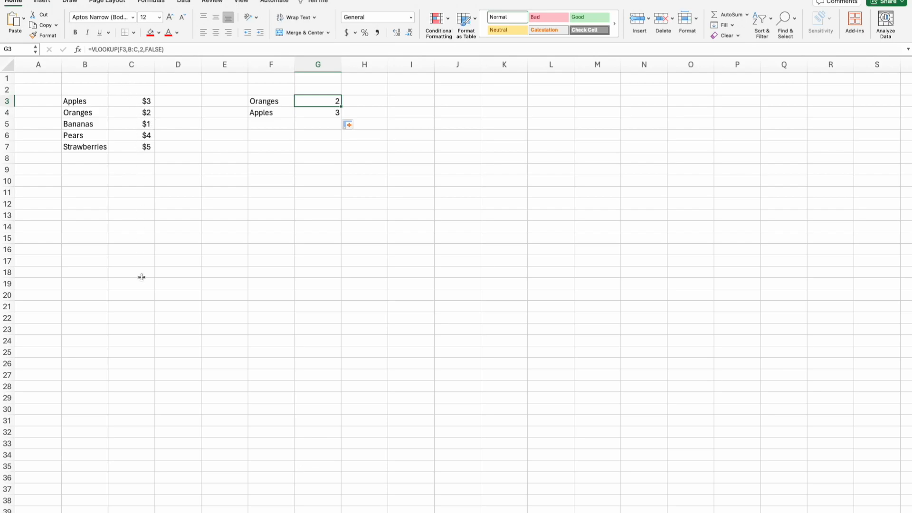
Step: Add a second Apples entry in B8 with a price of 6 in C8
click(86, 159)
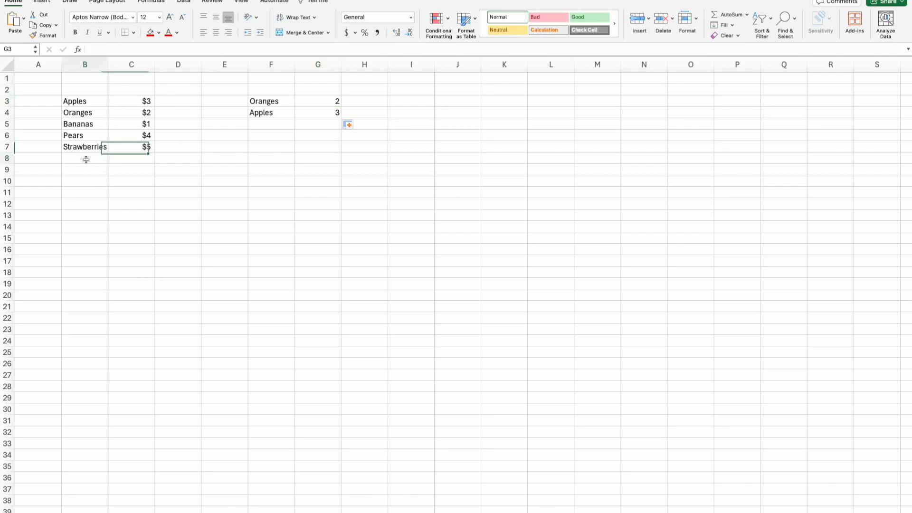
text(Apples)
key(Return)
key(Up)
key(Right)
text(6)
key(Up)
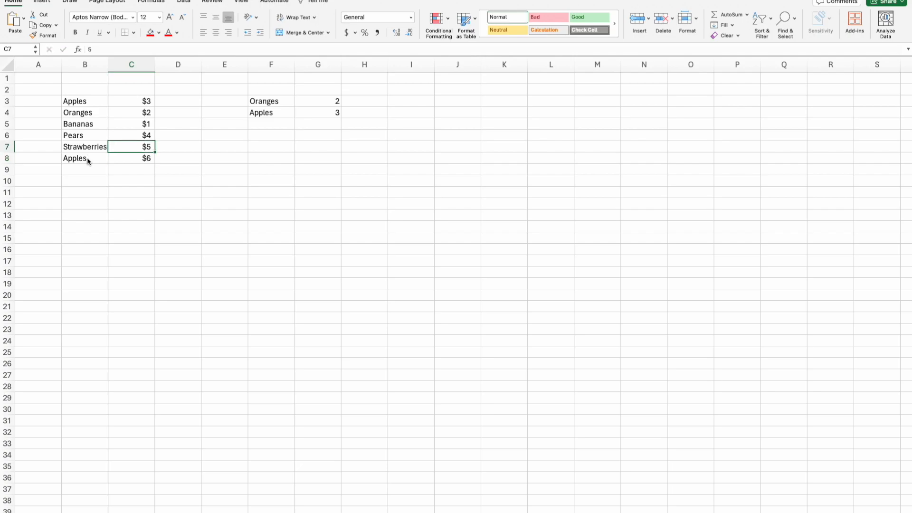
key(Down)
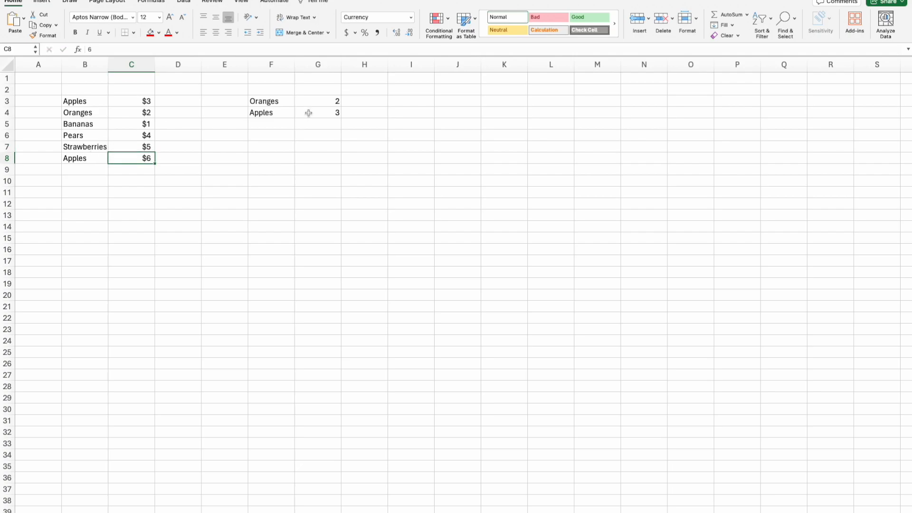
Step: Check the VLOOKUP result for Apples in G4 against the fruit table with its duplicate entry
click(328, 113)
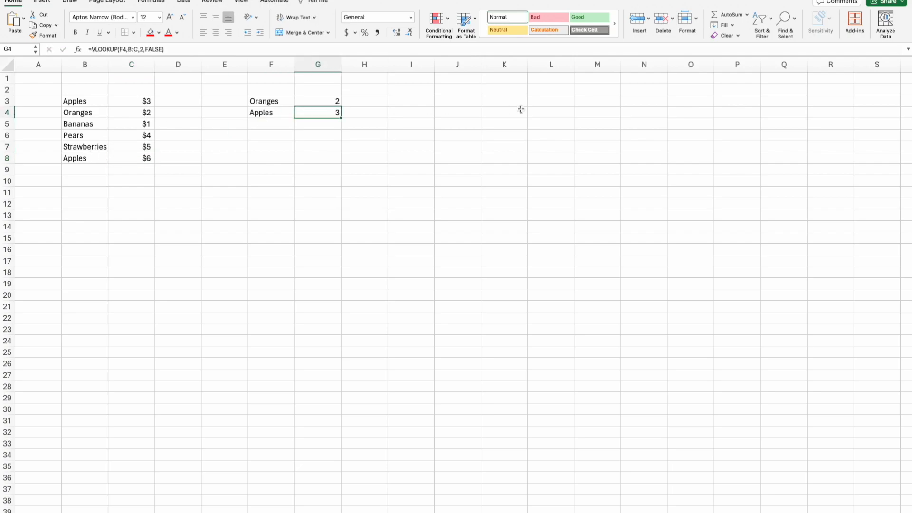
drag(85, 101, 143, 264)
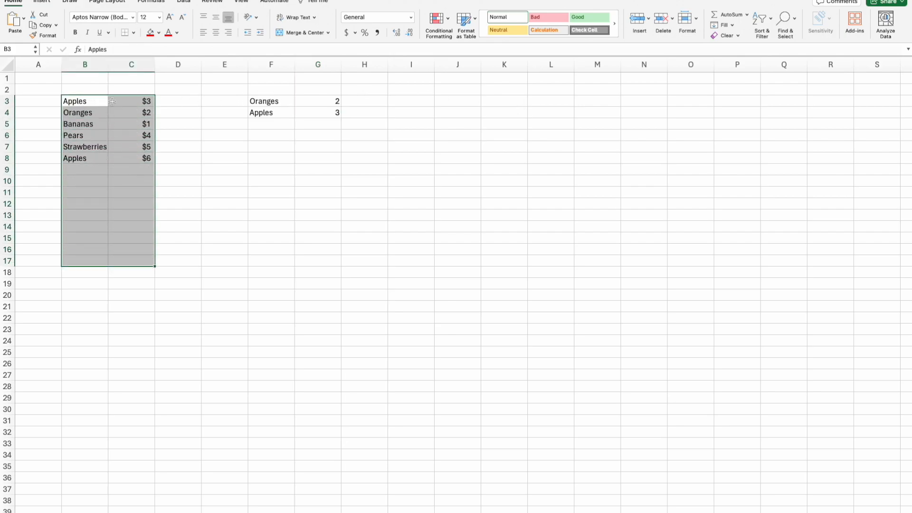
click(326, 114)
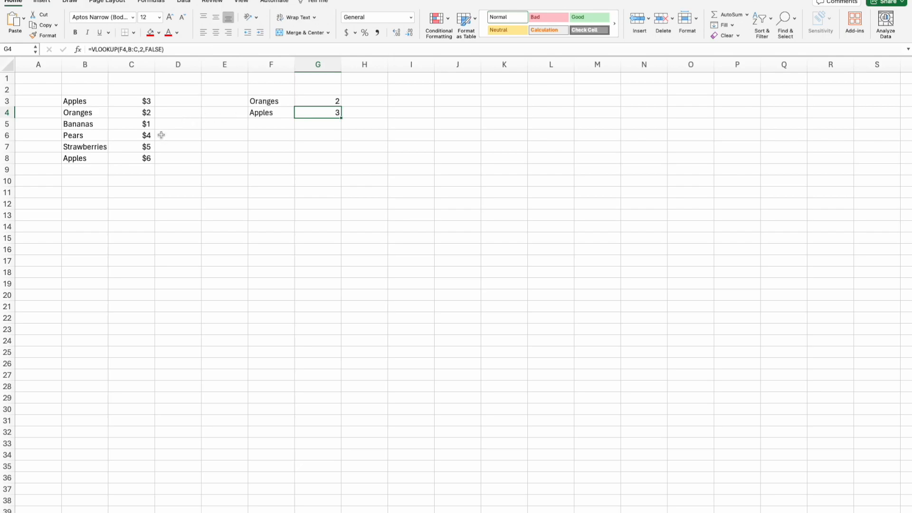
Step: Try clearing the first Apples entry in B3, and undo the deletion
click(89, 103)
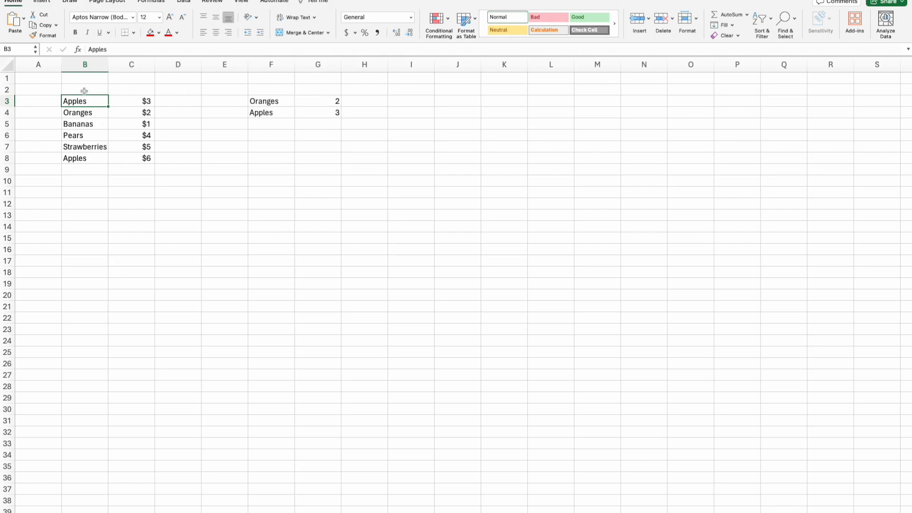
key(Delete)
key(super+z)
Step: Review the fruit names and prices in B3:C8, comparing the two Apples rows
drag(86, 103, 93, 157)
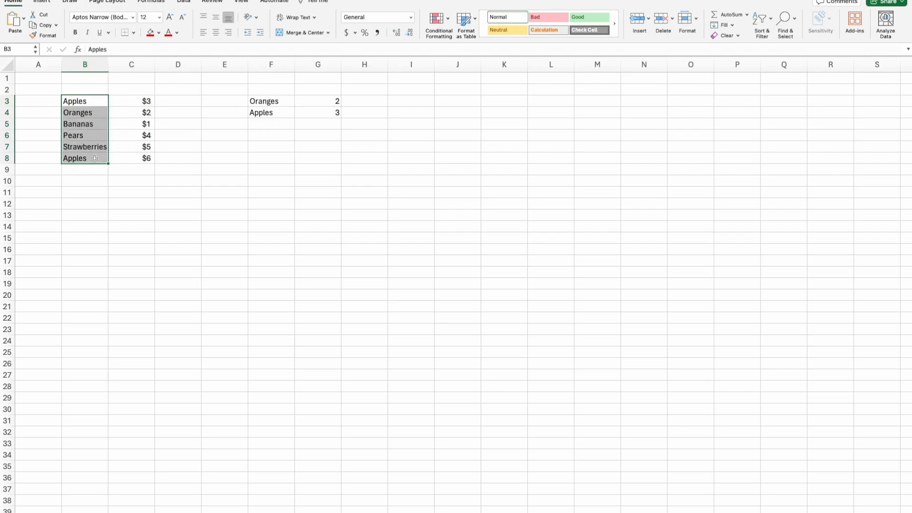
click(137, 102)
drag(137, 102, 137, 155)
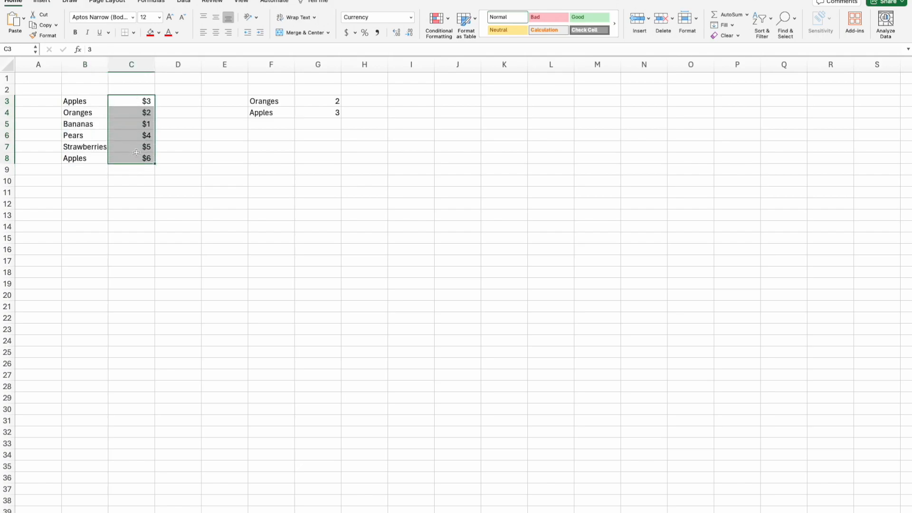
click(124, 102)
drag(79, 102, 127, 106)
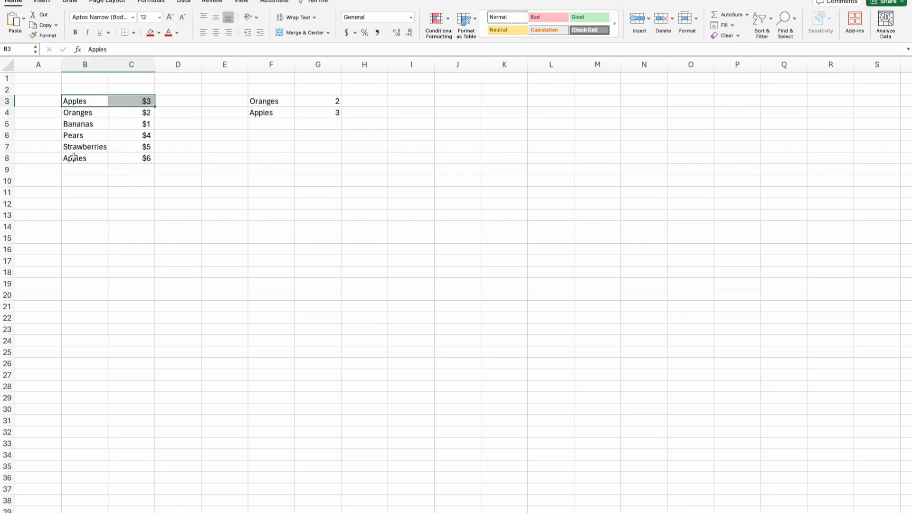
drag(74, 158, 126, 158)
drag(98, 101, 129, 102)
drag(81, 161, 133, 159)
click(275, 171)
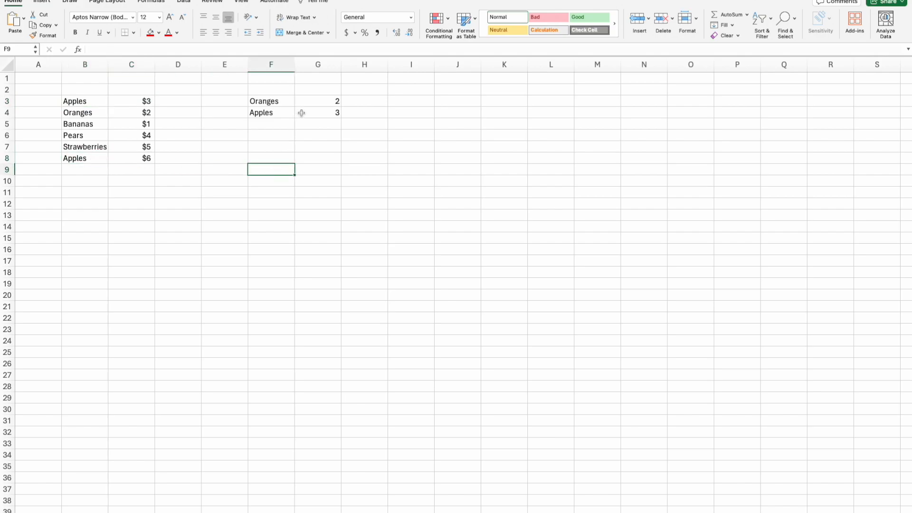
drag(278, 132, 278, 129)
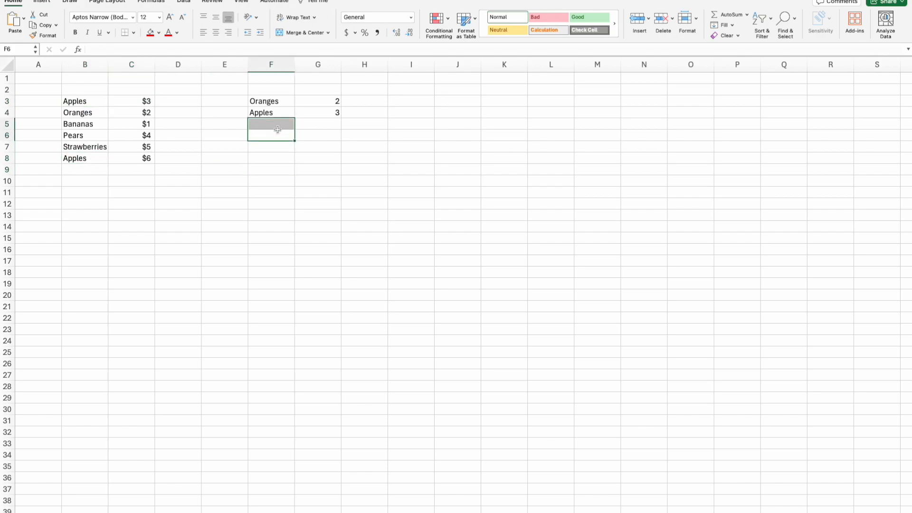